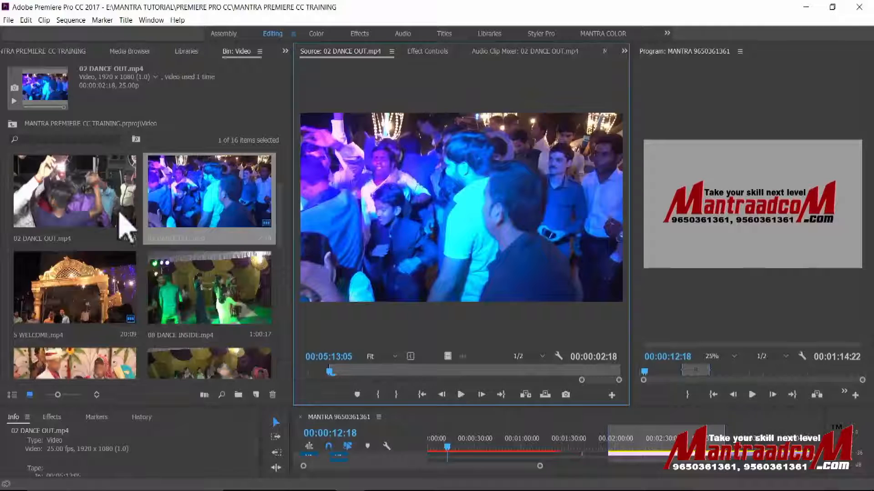
# Step: Load 02 DANCE OUT.mp4, 5 WELCOME.mp4 and 08 DANCE INSIDE.mp4 one after another into the source viewer
pyautogui.click(51, 202)
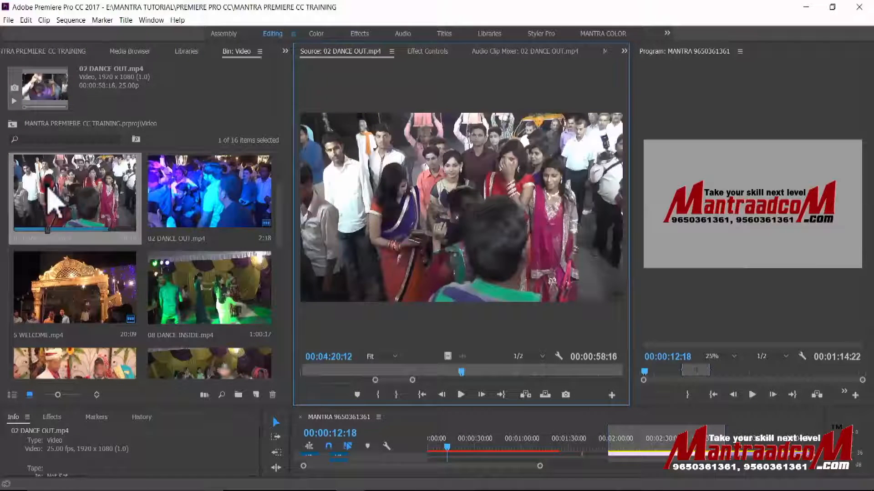
pyautogui.click(64, 278)
pyautogui.click(499, 200)
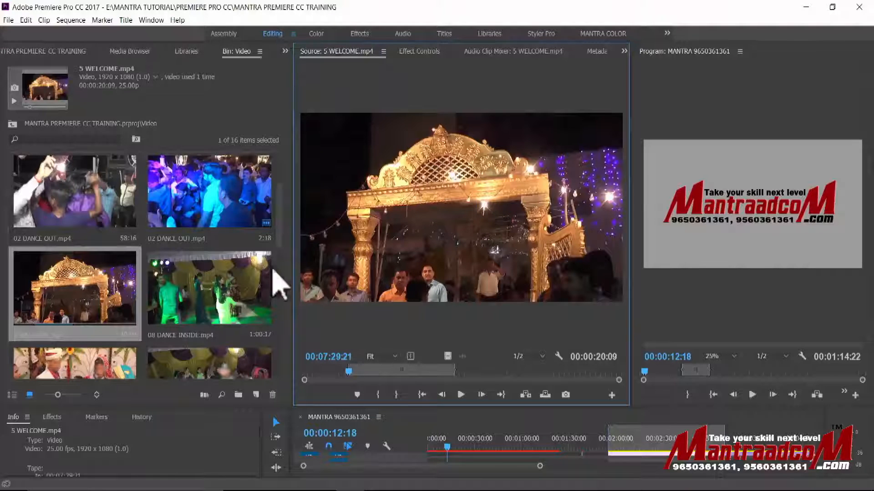
pyautogui.click(207, 306)
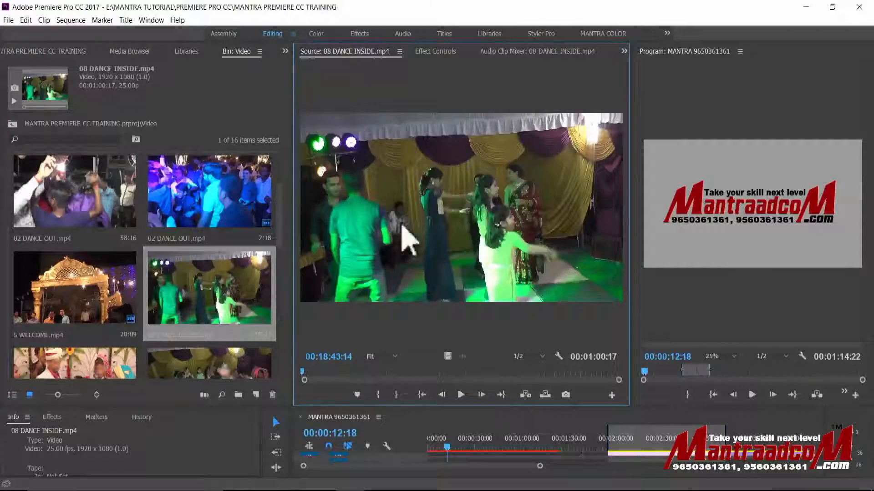
# Step: Open 10 COPULE DANCE.mp4 from the Video bin in the source viewer and select 09 FUNCTION 2 new.mp4
pyautogui.click(279, 217)
pyautogui.scroll(-2, 283, 263)
pyautogui.rightClick(213, 250)
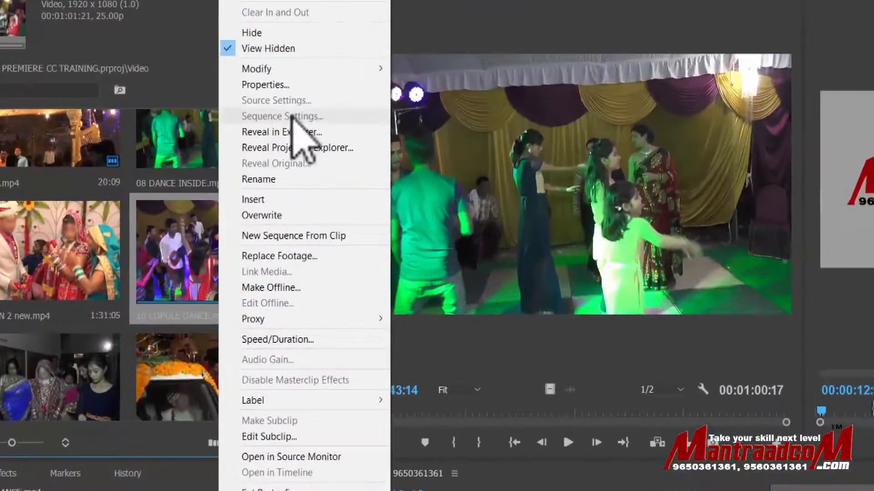
pyautogui.click(339, 457)
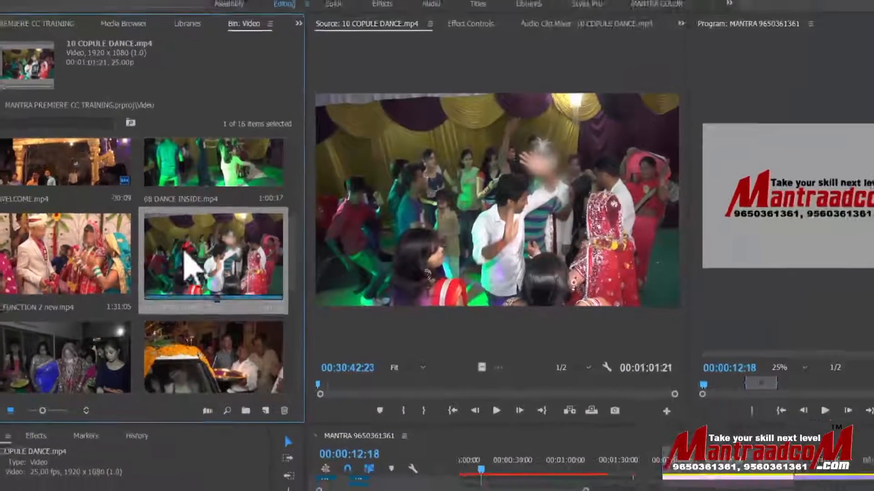
pyautogui.click(110, 261)
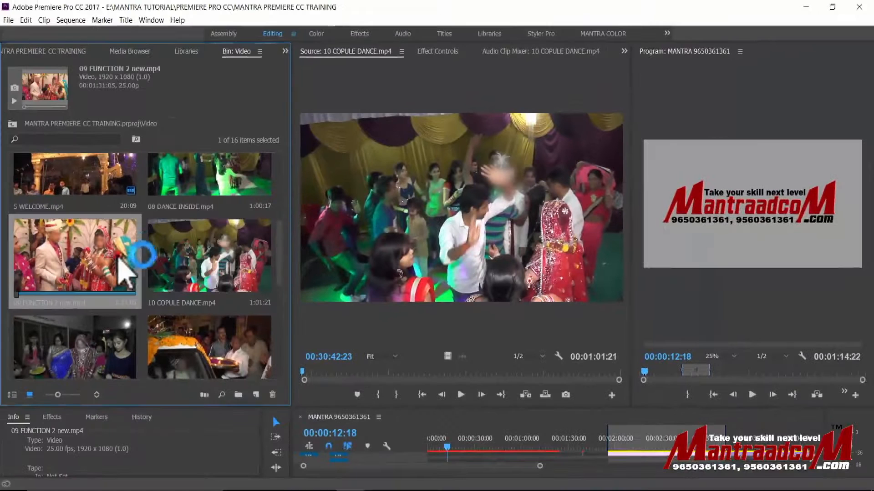
# Step: View the effect controls of the open source clip and return to its preview
pyautogui.click(43, 20)
pyautogui.click(43, 20)
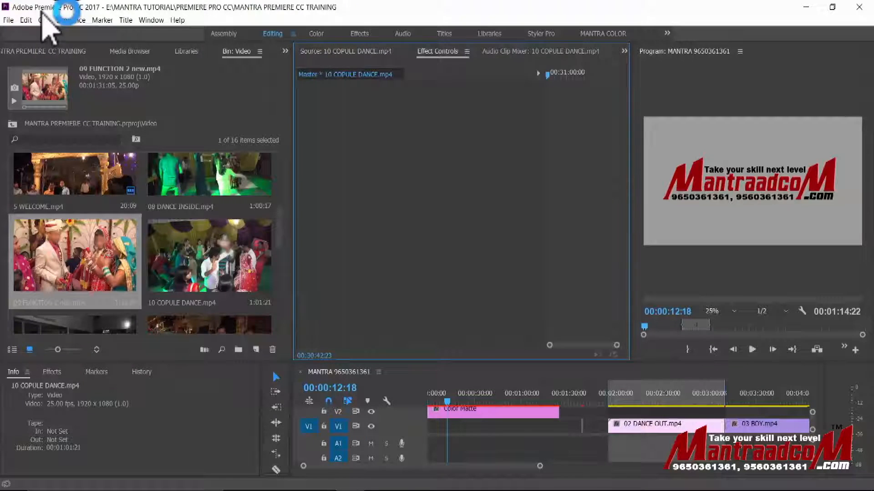
pyautogui.hotkey('ctrl', 'shift', '.')
pyautogui.hotkey('ctrl', 'shift', ',')
pyautogui.hotkey('ctrl', 'shift', ',')
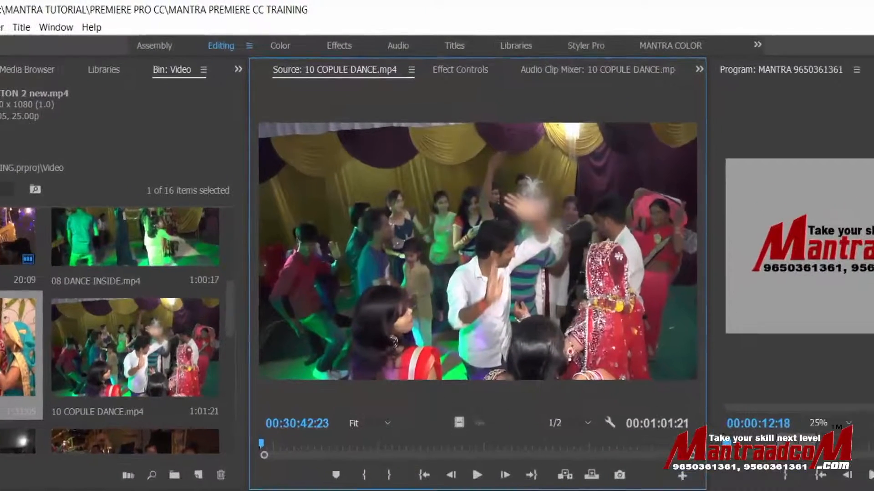
# Step: Switch the source viewer to the recently opened 02 DANCE OUT.mp4 and on to 01 DECORATION.mp4
pyautogui.click(411, 70)
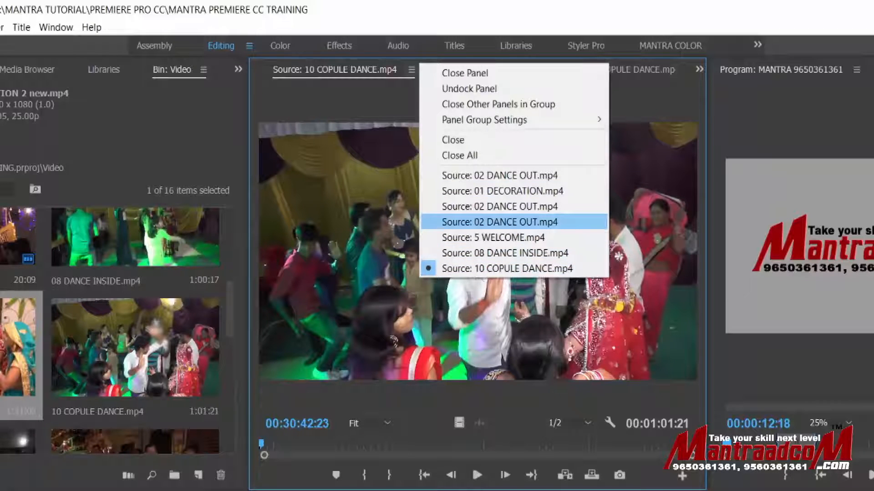
pyautogui.click(499, 221)
pyautogui.click(383, 70)
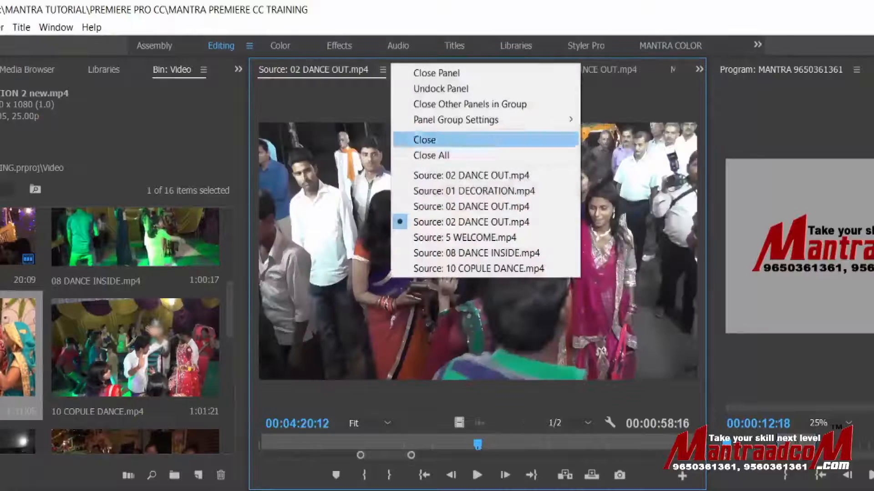
pyautogui.click(473, 191)
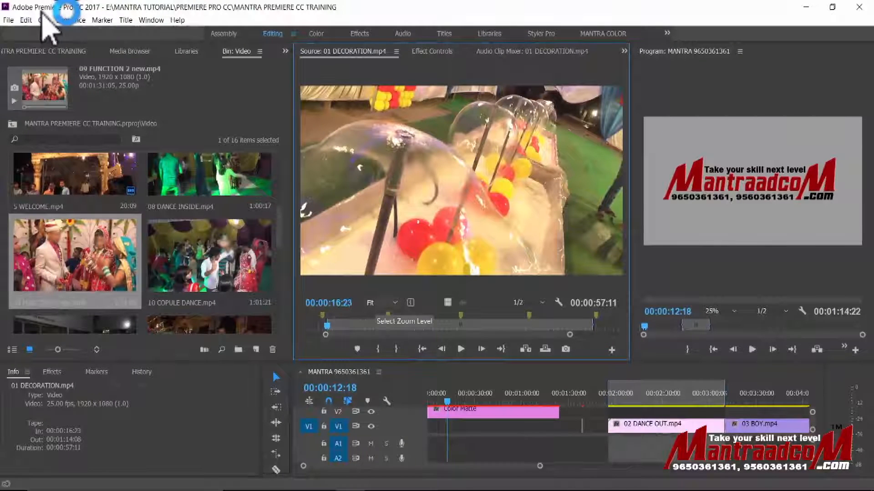
# Step: Try 10% and 50% magnification for the 01 DECORATION.mp4 preview and settle on 75%
pyautogui.click(391, 302)
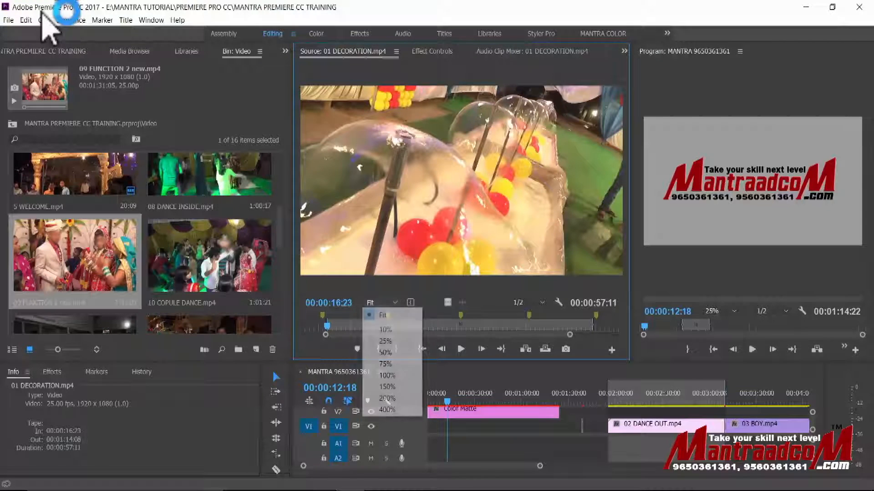
pyautogui.click(385, 329)
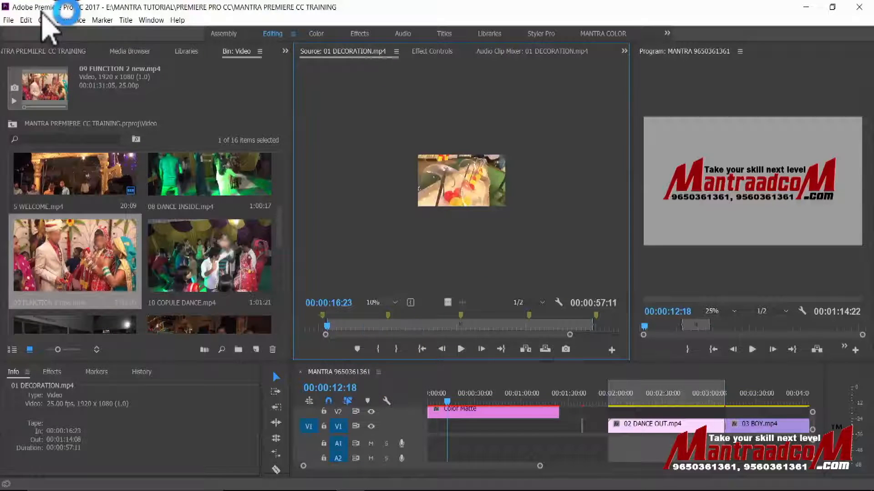
pyautogui.click(391, 303)
pyautogui.click(385, 353)
pyautogui.click(391, 303)
pyautogui.click(385, 364)
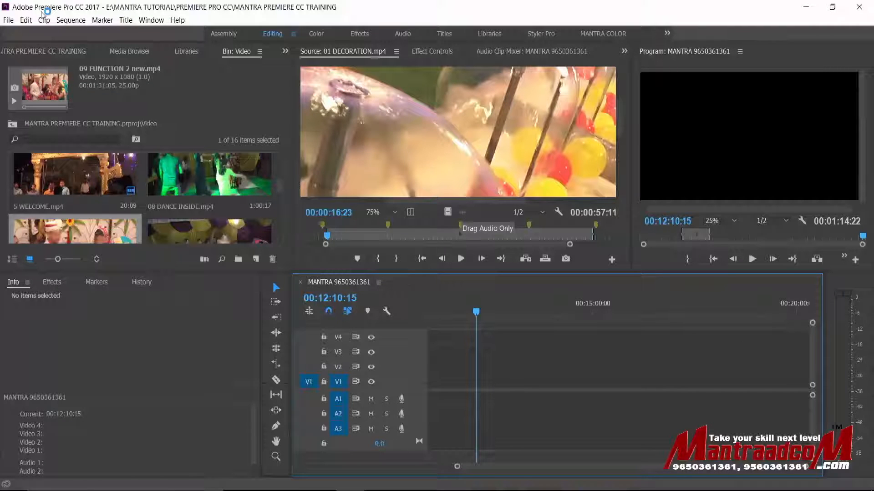
# Step: Examine the source viewer's playback resolution choices and its display settings, including the overlay options
pyautogui.moveTo(448, 212); pyautogui.dragTo(476, 367)
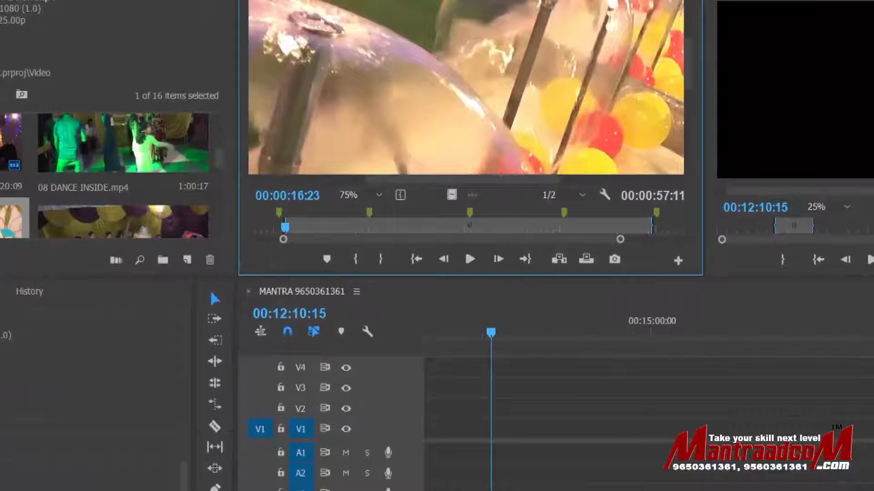
pyautogui.click(565, 195)
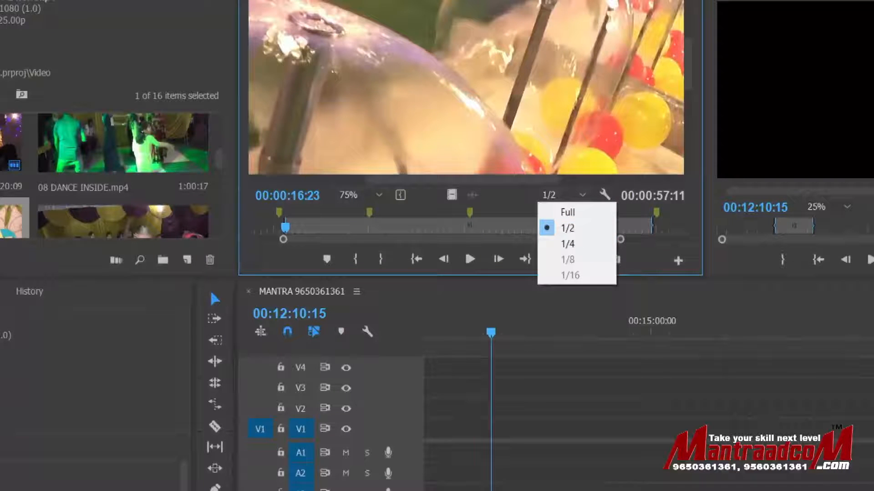
pyautogui.click(591, 181)
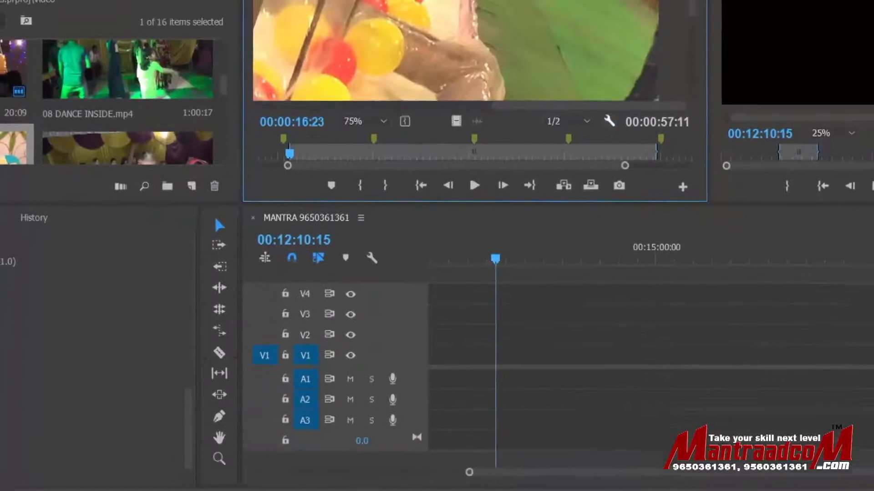
pyautogui.click(609, 121)
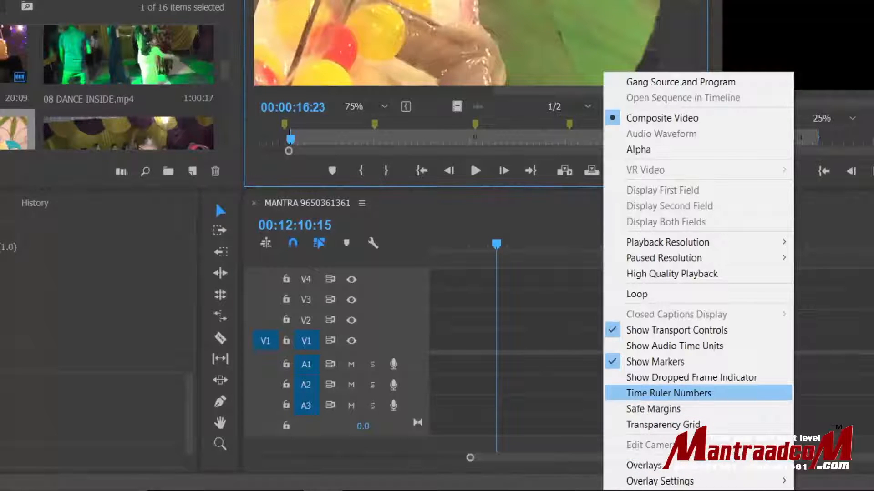
pyautogui.moveTo(660, 481)
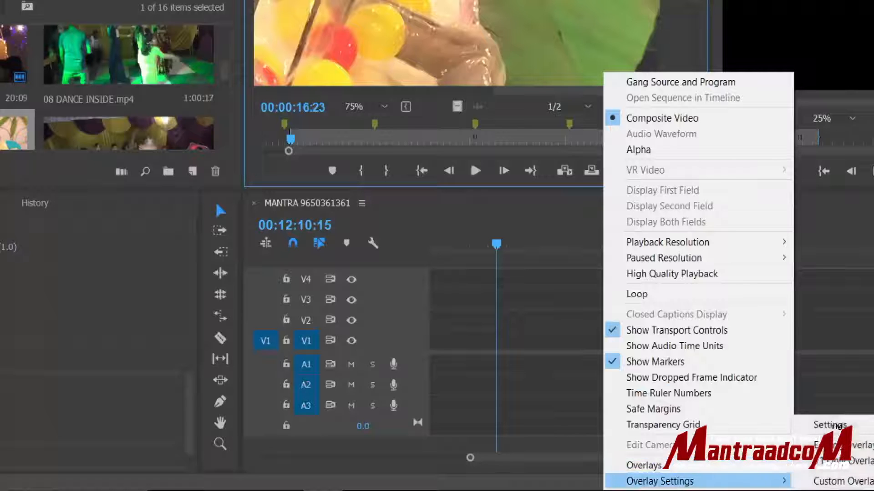
# Step: Scrub through 01 DECORATION.mp4 in the source viewer at different time ruler magnifications
pyautogui.moveTo(421, 138); pyautogui.dragTo(312, 139)
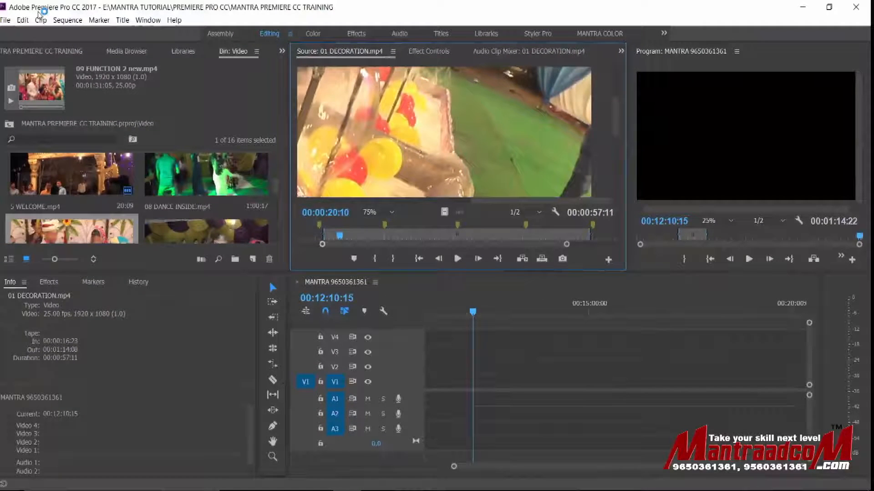
pyautogui.moveTo(566, 244); pyautogui.dragTo(423, 244)
pyautogui.moveTo(368, 244); pyautogui.dragTo(365, 244)
pyautogui.moveTo(419, 245); pyautogui.dragTo(480, 244)
pyautogui.moveTo(391, 244); pyautogui.dragTo(429, 244)
pyautogui.moveTo(312, 235); pyautogui.dragTo(367, 235)
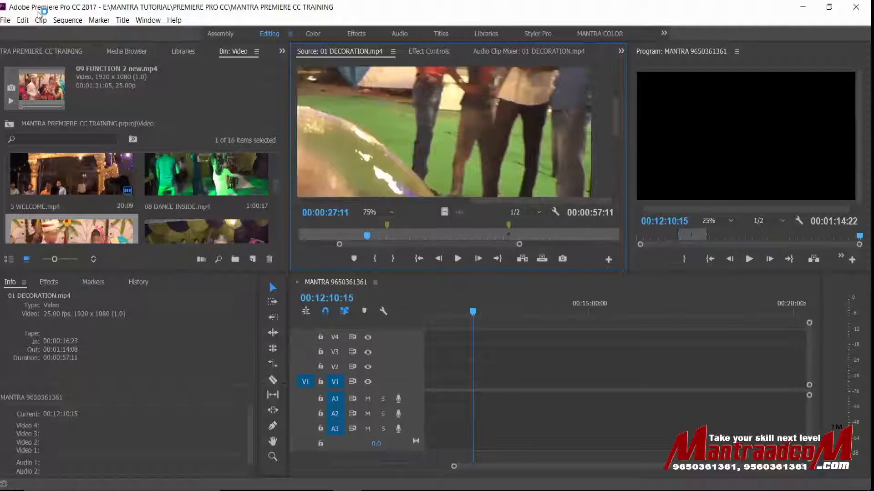
# Step: Mark the In point at 00:00:32:14 and the Out point at 00:00:42:15 in 01 DECORATION.mp4
pyautogui.moveTo(519, 244); pyautogui.dragTo(414, 244)
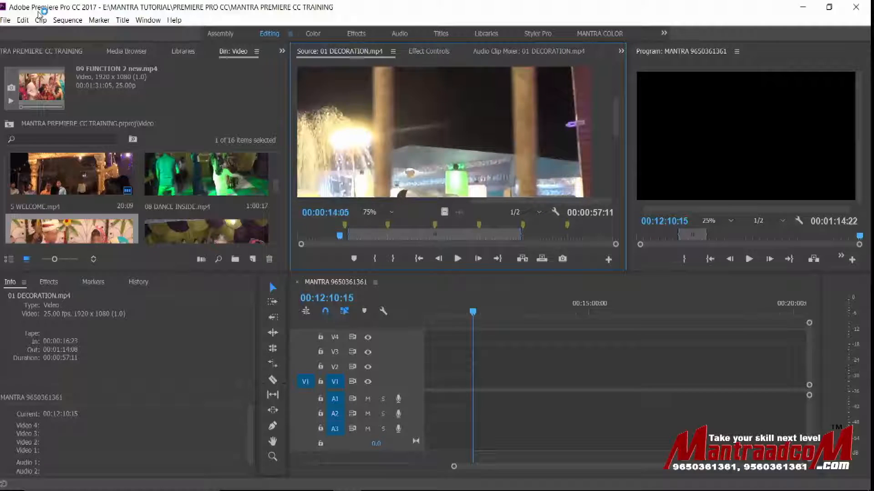
pyautogui.press('i')
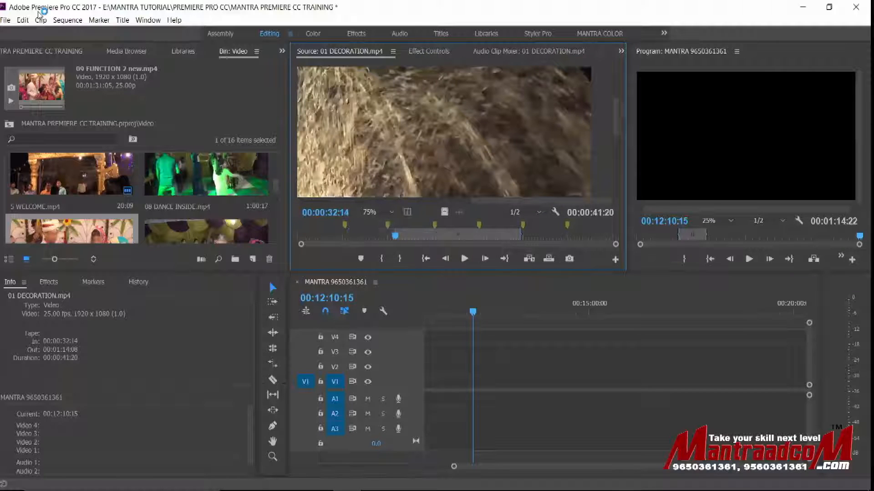
pyautogui.press('o')
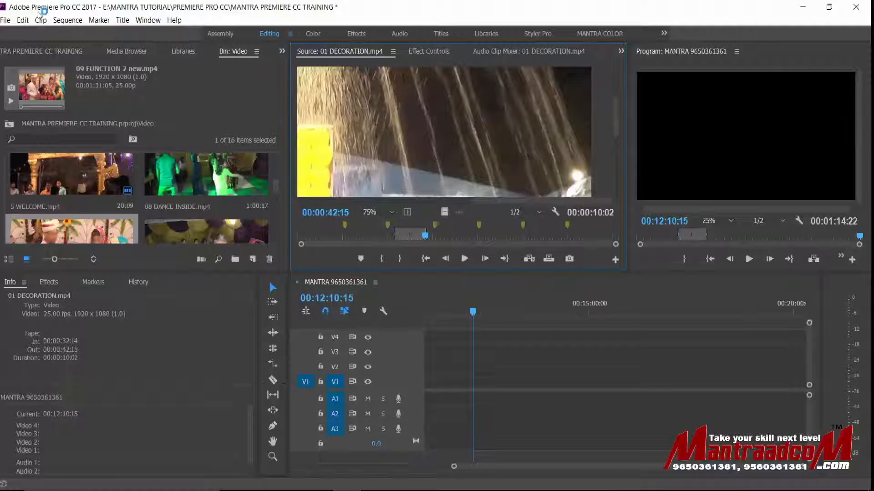
# Step: Play and pause 01 DECORATION.mp4 within the marked range, starting from about 00:00:35:04
pyautogui.moveTo(300, 245); pyautogui.dragTo(366, 245)
pyautogui.moveTo(457, 235); pyautogui.dragTo(368, 235)
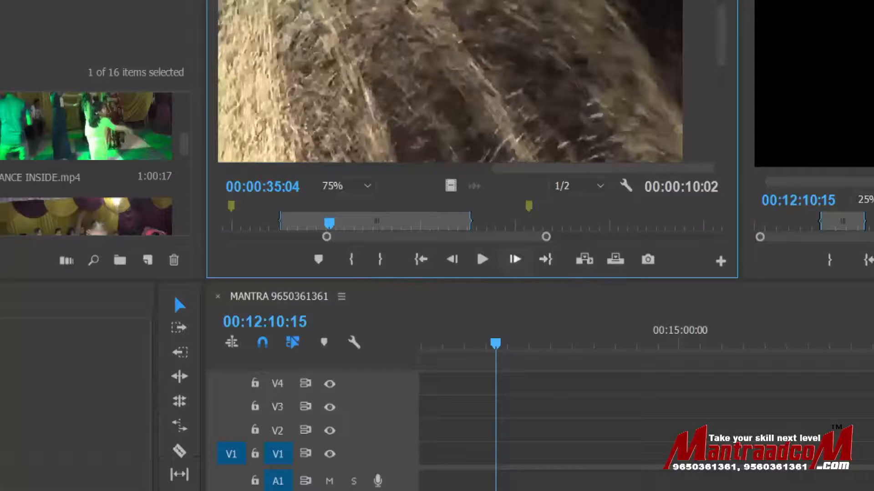
pyautogui.click(482, 260)
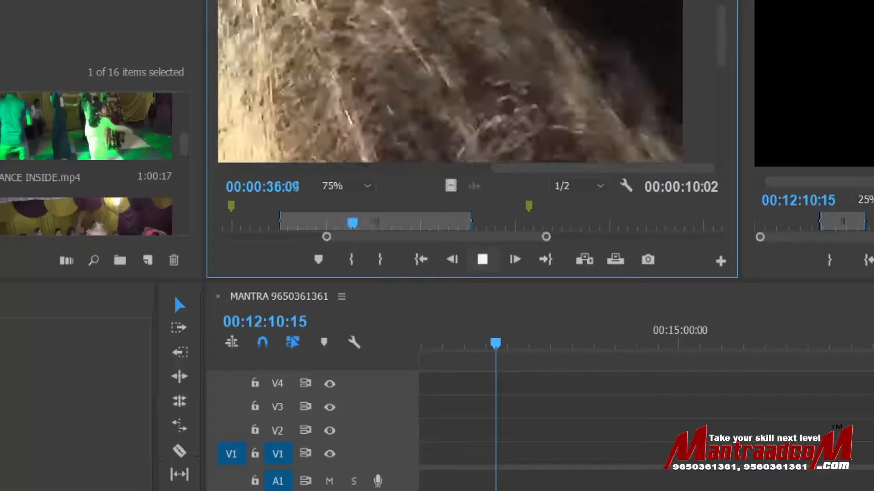
pyautogui.click(483, 259)
pyautogui.click(482, 260)
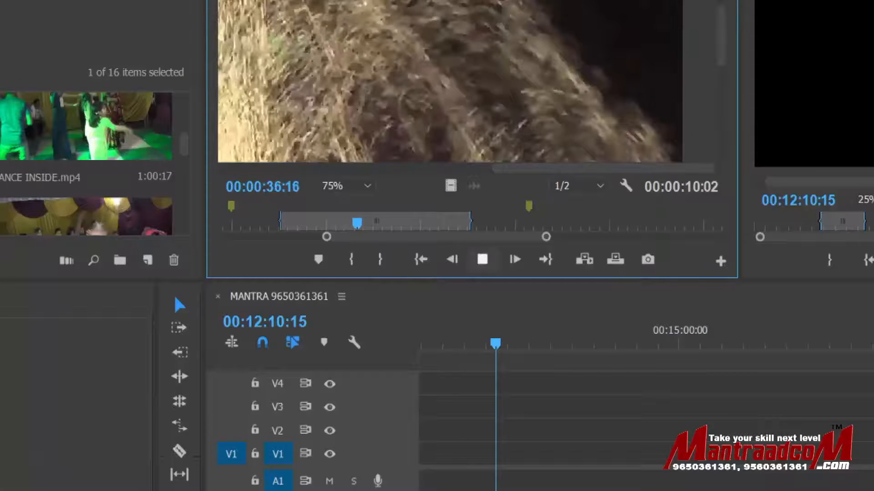
pyautogui.click(483, 260)
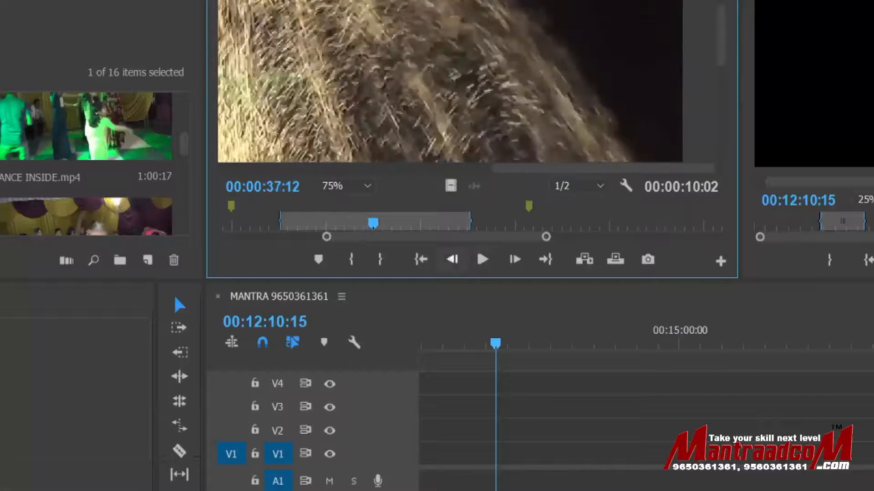
# Step: Step the source clip backward frame by frame from 00:00:37:12 to just before 00:00:37:01
pyautogui.click(452, 260)
pyautogui.click(452, 260)
pyautogui.click(452, 260)
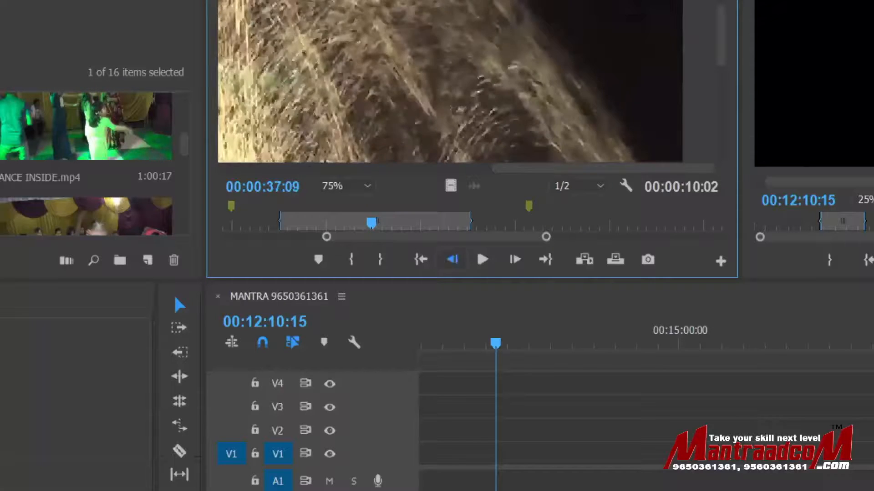
pyautogui.click(452, 259)
pyautogui.click(452, 259)
pyautogui.click(452, 259)
pyautogui.click(452, 259)
pyautogui.click(452, 259)
pyautogui.click(452, 259)
pyautogui.click(451, 259)
pyautogui.click(452, 259)
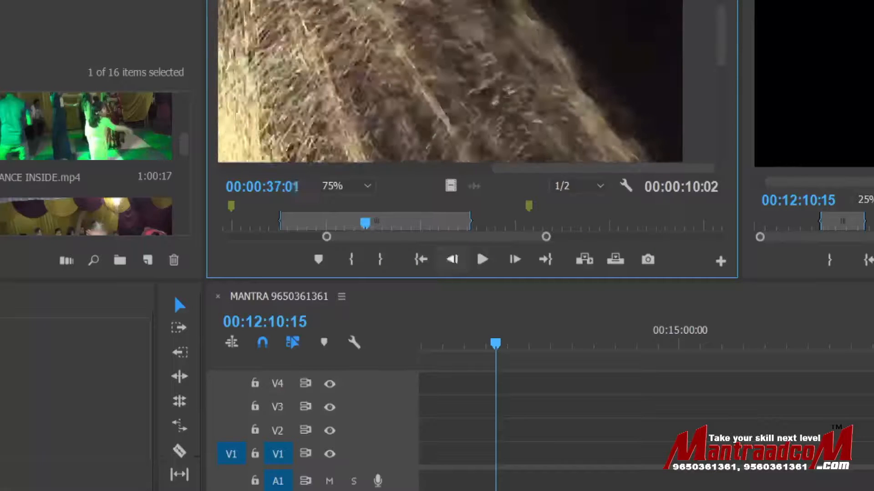
pyautogui.click(452, 259)
pyautogui.click(452, 259)
pyautogui.click(452, 259)
pyautogui.click(452, 259)
# Step: Step the source clip forward to 00:00:37:03 and jump to its marked In and Out points
pyautogui.click(514, 260)
pyautogui.click(515, 260)
pyautogui.click(515, 259)
pyautogui.click(514, 259)
pyautogui.click(515, 260)
pyautogui.click(515, 259)
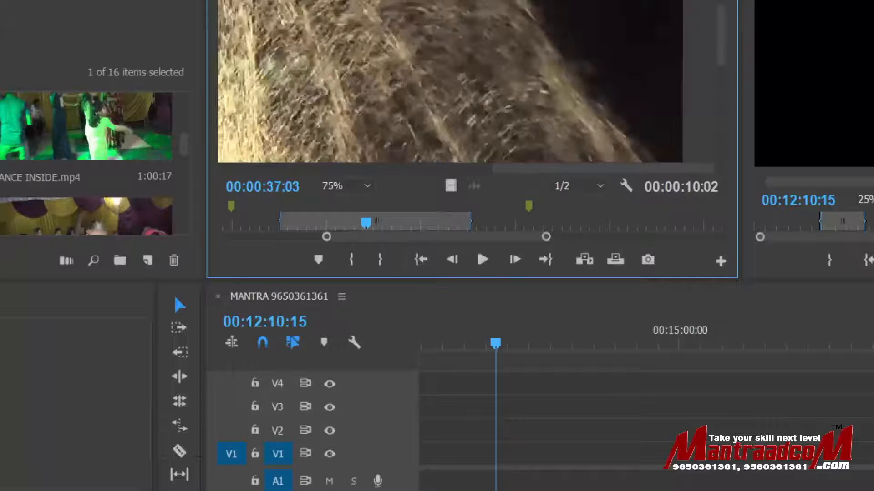
pyautogui.click(420, 259)
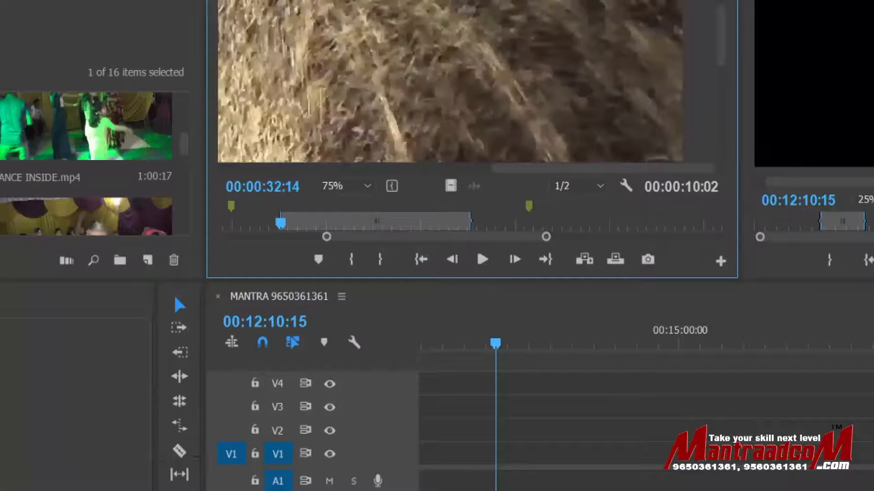
pyautogui.click(545, 259)
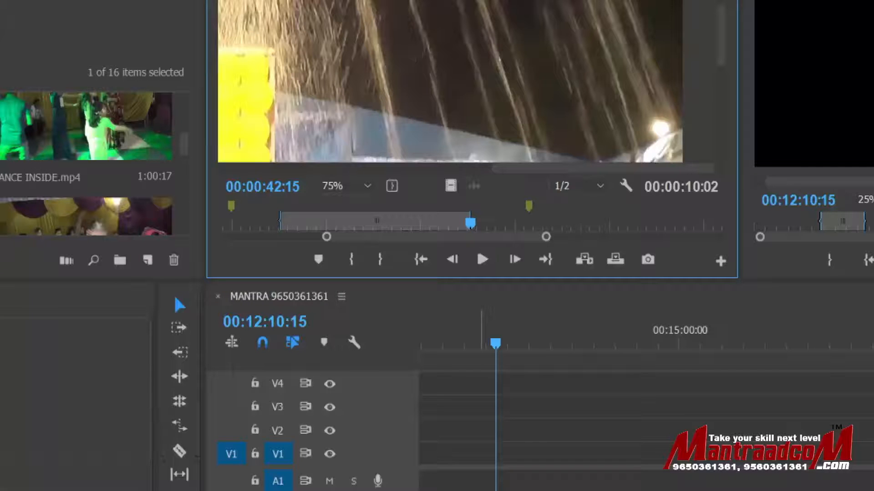
# Step: Try to insert the marked range of 01 DECORATION.mp4 into the sequence at 00:12:08:23
pyautogui.moveTo(481, 336); pyautogui.dragTo(493, 336)
pyautogui.click(584, 260)
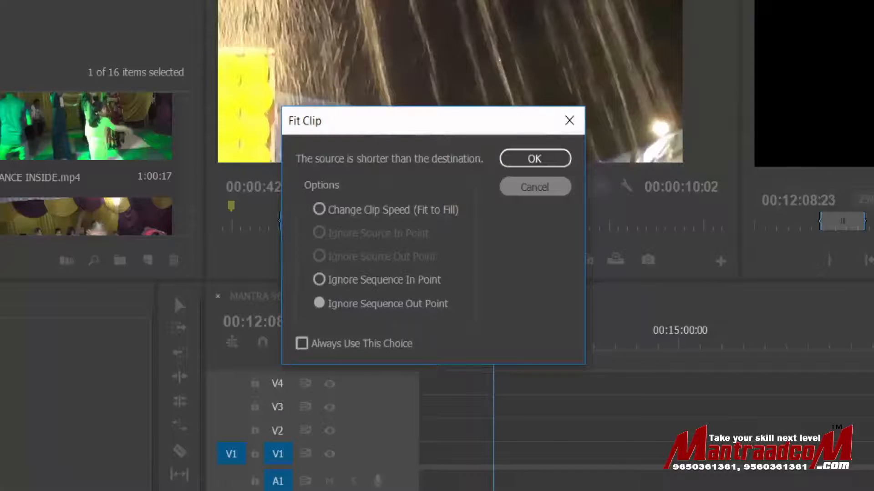
pyautogui.click(536, 187)
pyautogui.click(494, 410)
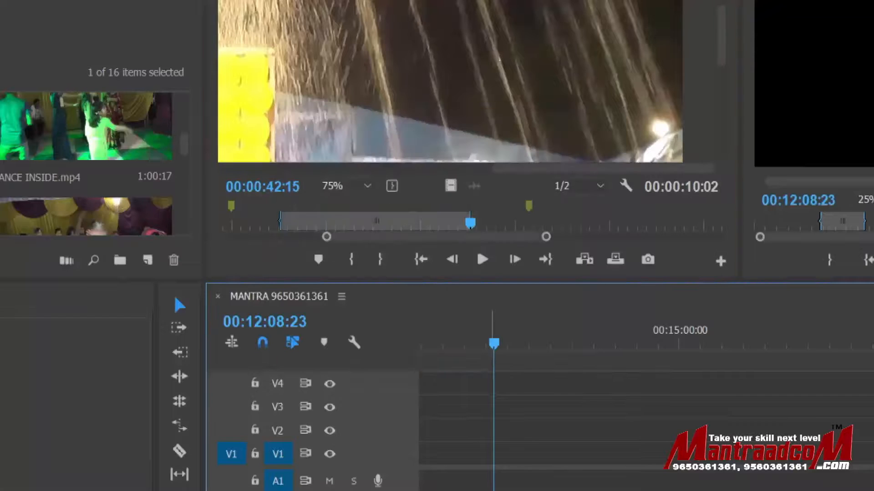
# Step: Clear the sequence's In and Out points and insert the marked source range on V1 at 00:12:08:23
pyautogui.rightClick(495, 343)
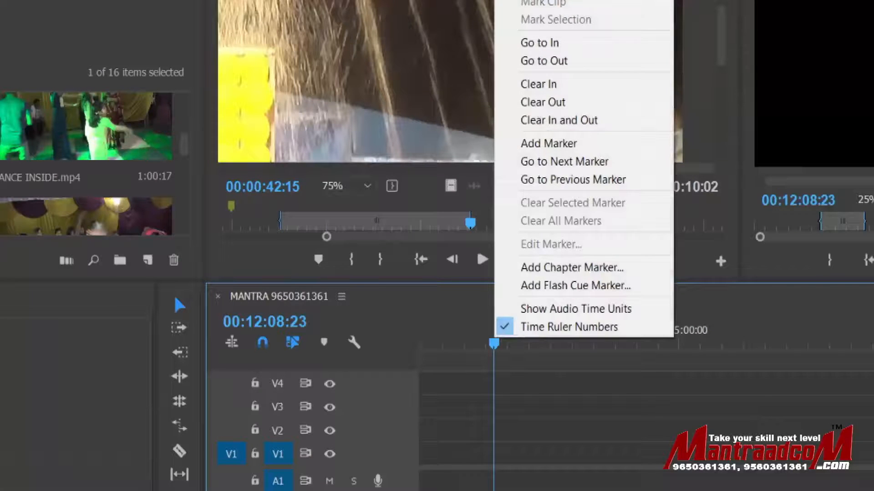
pyautogui.click(559, 120)
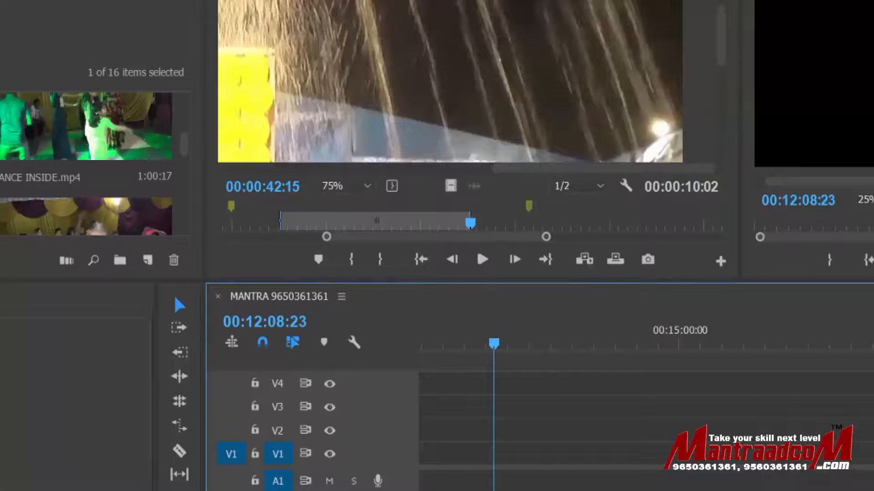
pyautogui.click(584, 259)
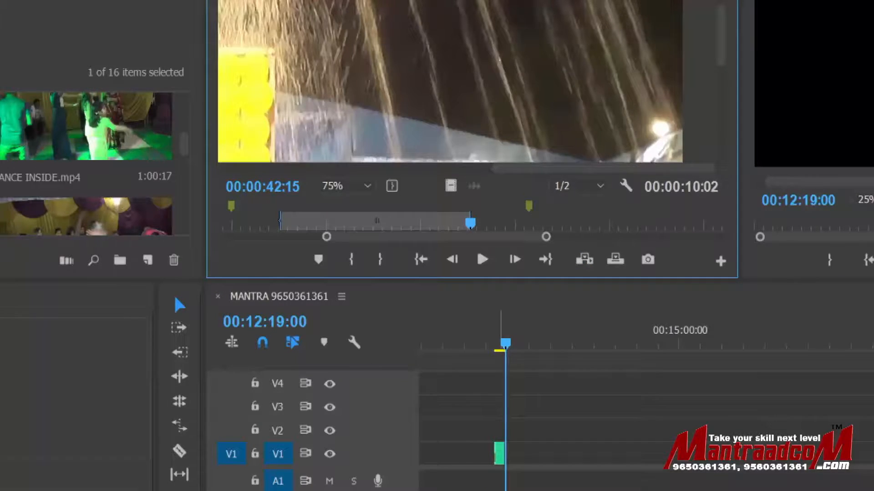
# Step: Insert the marked range of 01 DECORATION.mp4 again on V1 at about 00:11:30:00 in the sequence
pyautogui.click(494, 337)
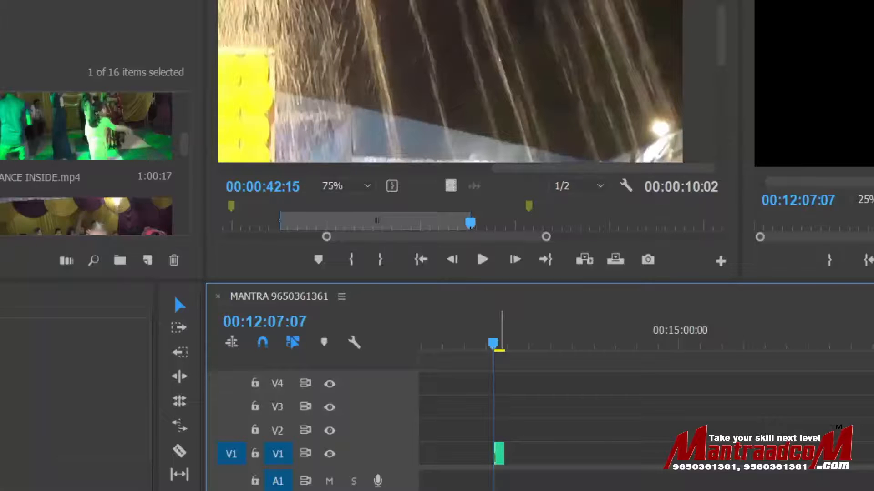
pyautogui.press('=')
pyautogui.press('=')
pyautogui.click(552, 330)
pyautogui.click(585, 259)
# Step: Overwrite the marked source range onto V1 at 00:11:45:13 and move that clip against the end of the preceding one
pyautogui.click(622, 331)
pyautogui.click(615, 259)
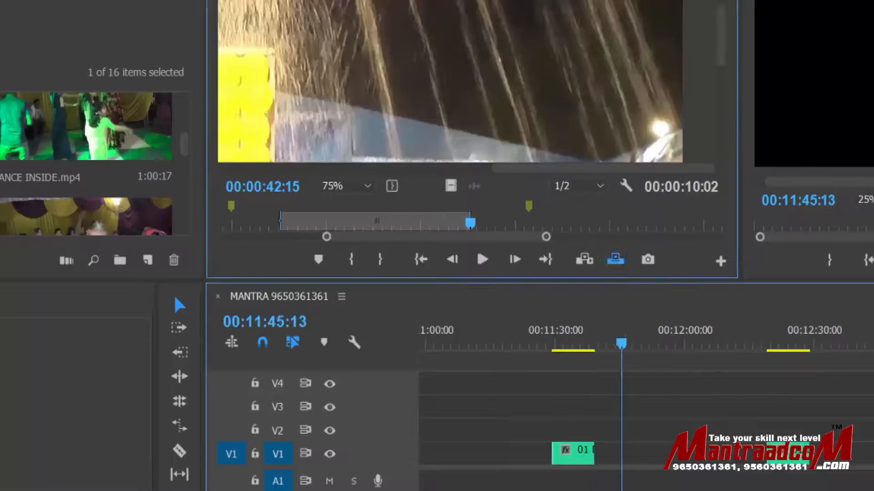
pyautogui.moveTo(650, 455); pyautogui.dragTo(626, 455)
pyautogui.click(654, 331)
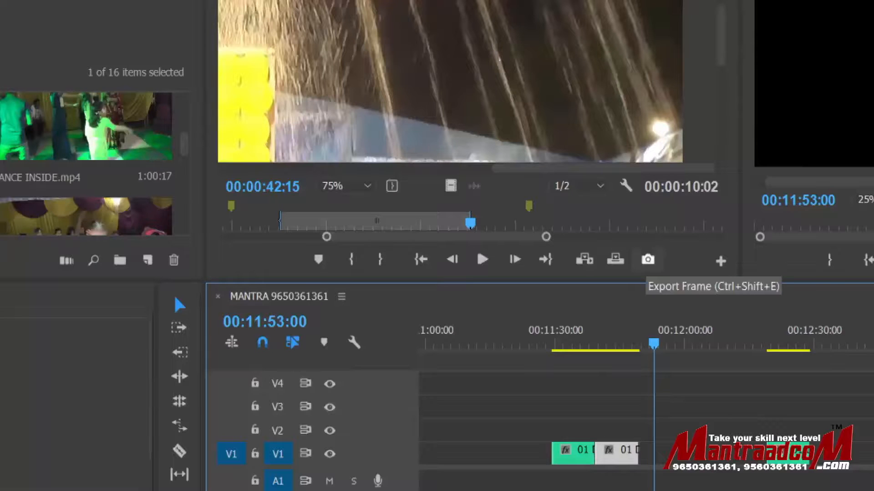
# Step: Customize the Source Monitor's buttons by moving Go to In to the end and removing and re-adding Play-Stop Toggle before Step Forward
pyautogui.click(720, 261)
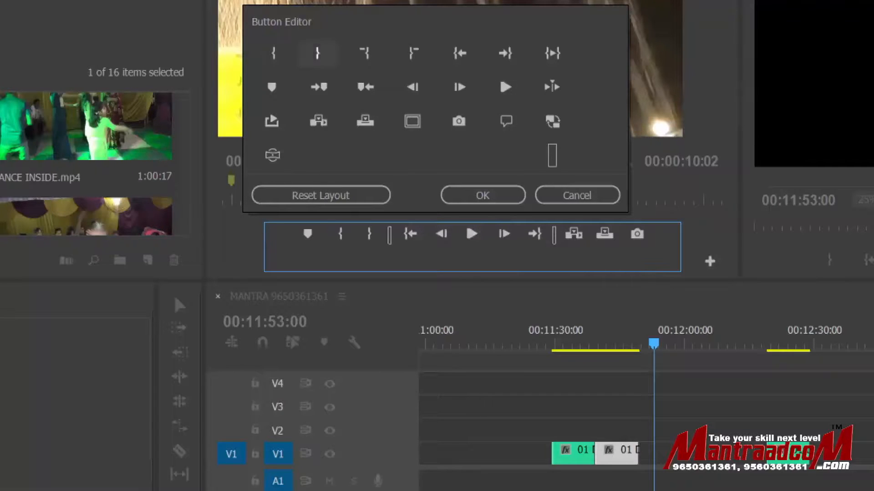
pyautogui.moveTo(459, 53); pyautogui.dragTo(663, 248)
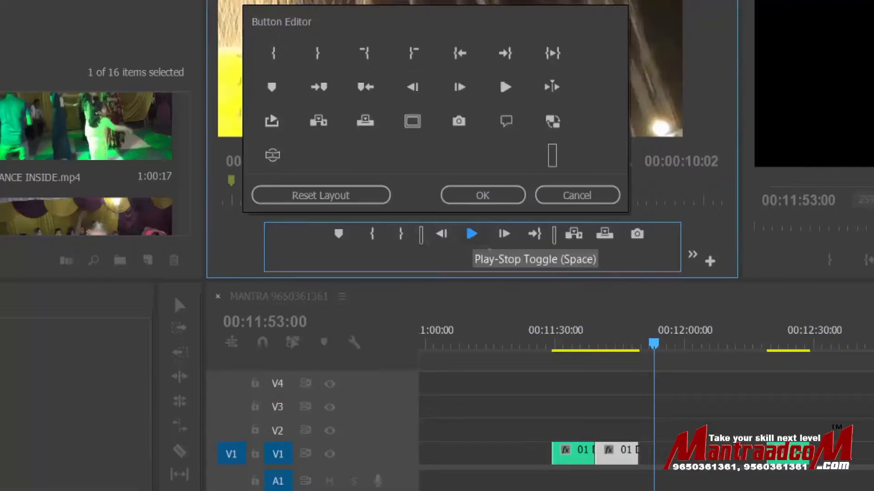
pyautogui.moveTo(471, 235); pyautogui.dragTo(472, 207)
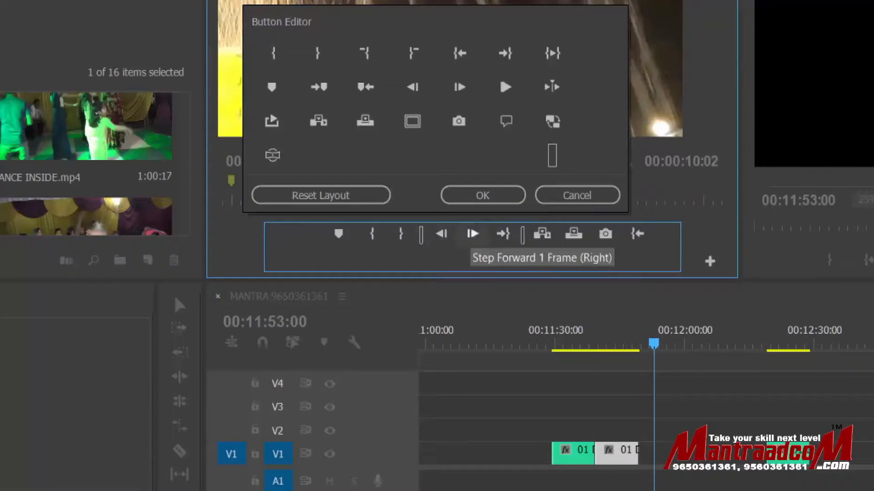
pyautogui.moveTo(505, 87); pyautogui.dragTo(471, 233)
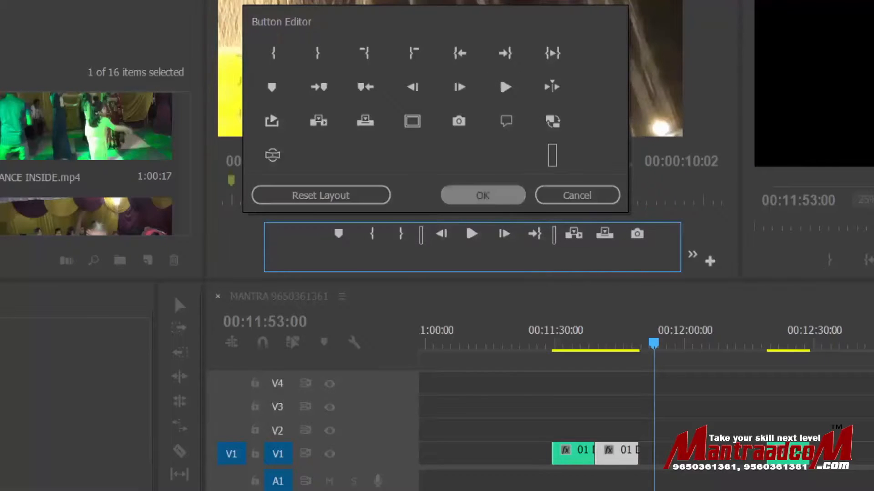
pyautogui.click(482, 195)
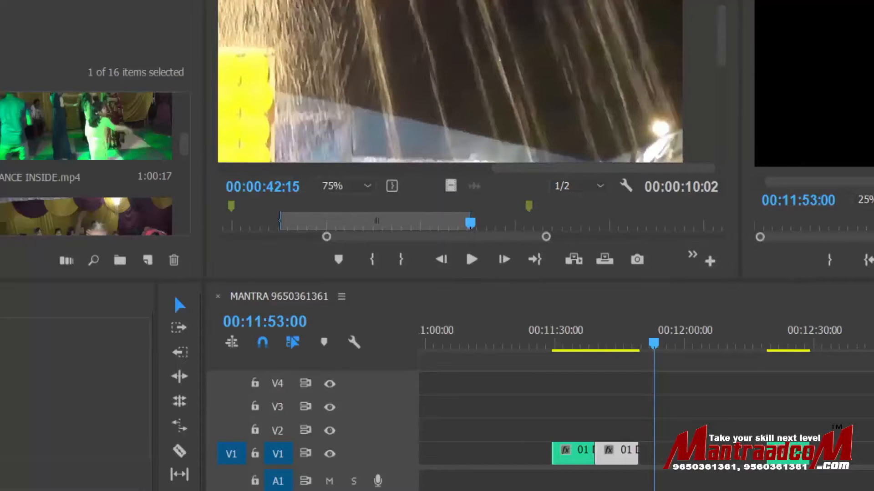
# Step: Set the Source Monitor zoom level to Fit and scrub the source clip to 00:00:44:11
pyautogui.moveTo(721, 37); pyautogui.dragTo(721, 2)
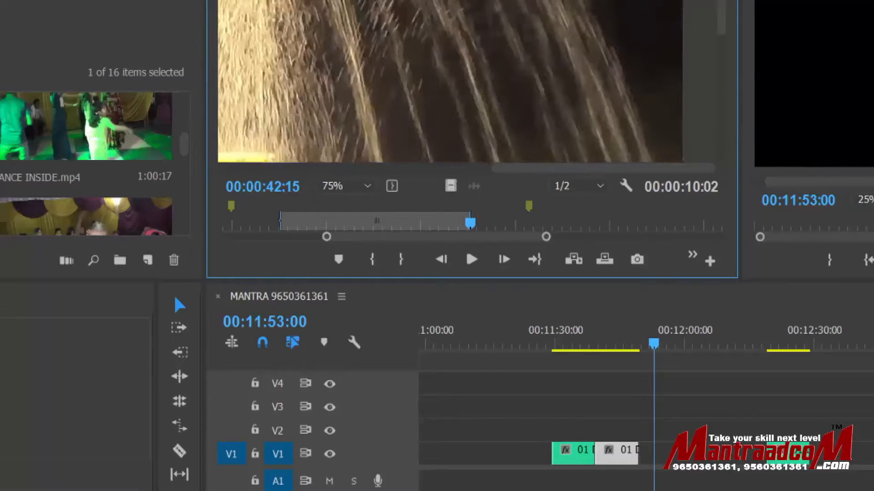
pyautogui.click(346, 186)
pyautogui.click(342, 205)
pyautogui.moveTo(363, 223); pyautogui.dragTo(441, 223)
pyautogui.moveTo(488, 223)
pyautogui.mouseDown()
pyautogui.moveTo(686, 223)
pyautogui.moveTo(504, 224)
pyautogui.mouseUp()
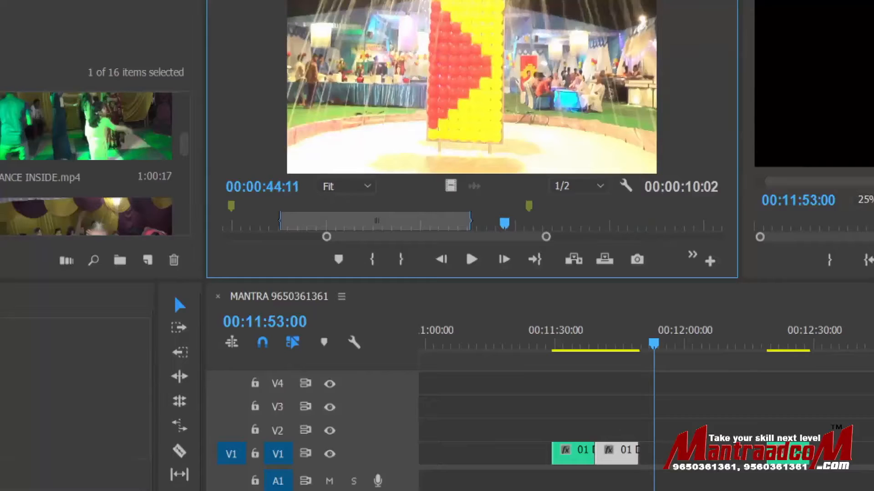